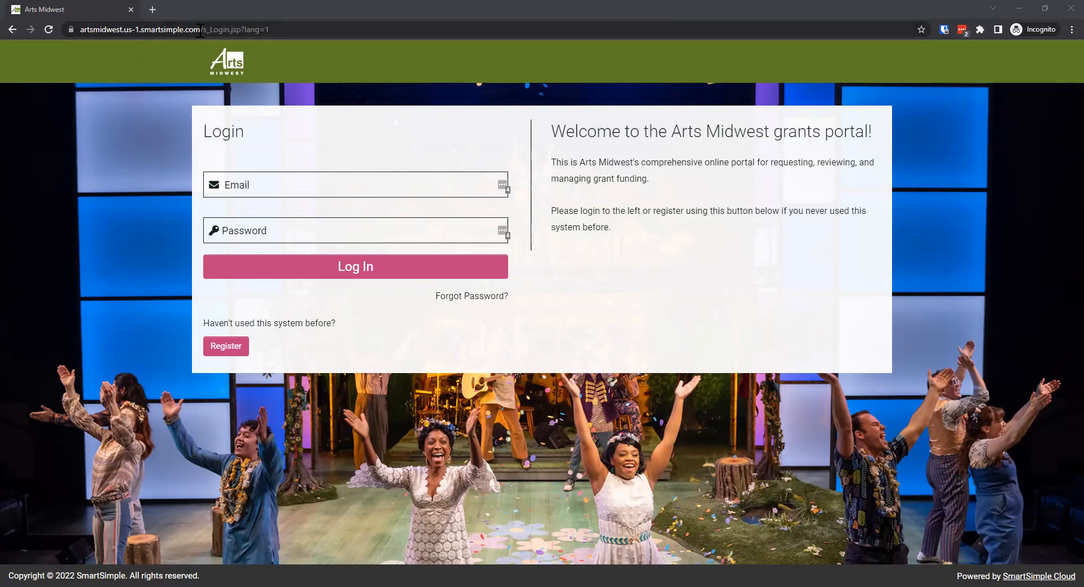
Start a new registration on the Arts Midwest grants portal as a Registered Non-profit Organization
left_click_drag(200, 30, 73, 31)
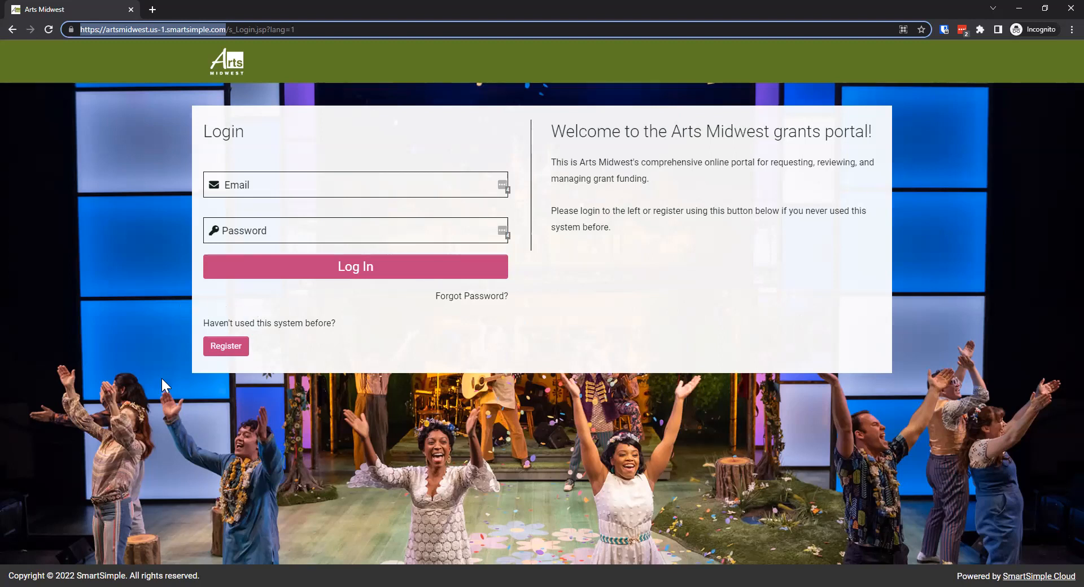
left_click(209, 353)
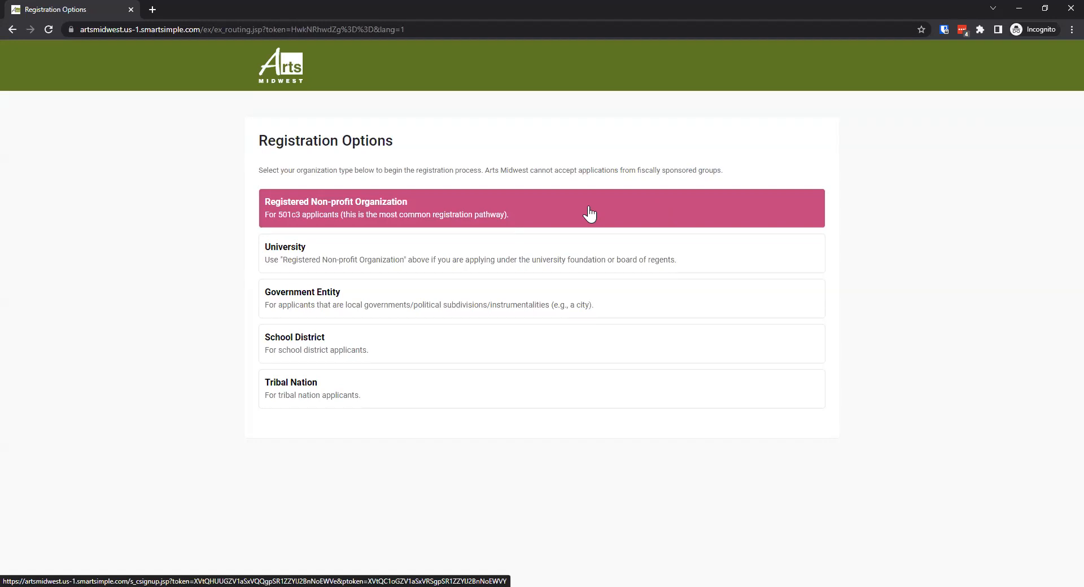
left_click(540, 214)
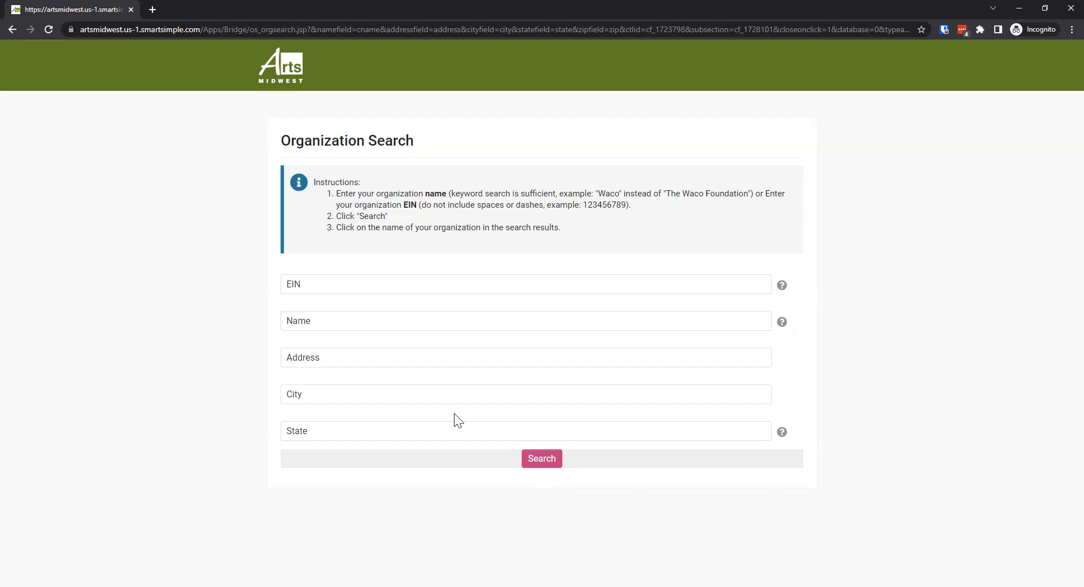
Search for organizations with the name keyword "meow" and select CATZ MEOW INC as the registering organization
left_click(397, 322)
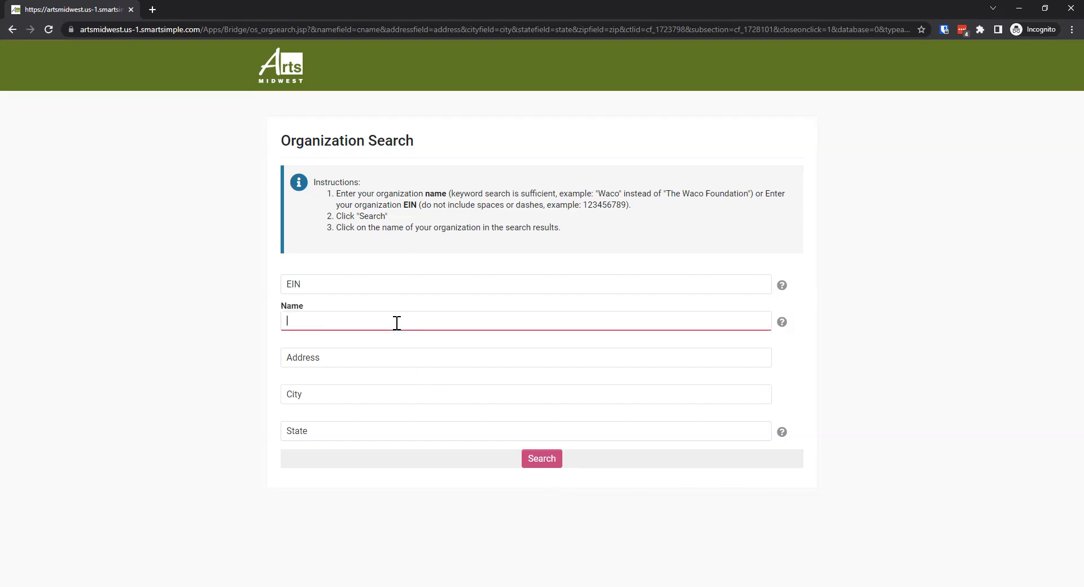
type("meow")
left_click(538, 471)
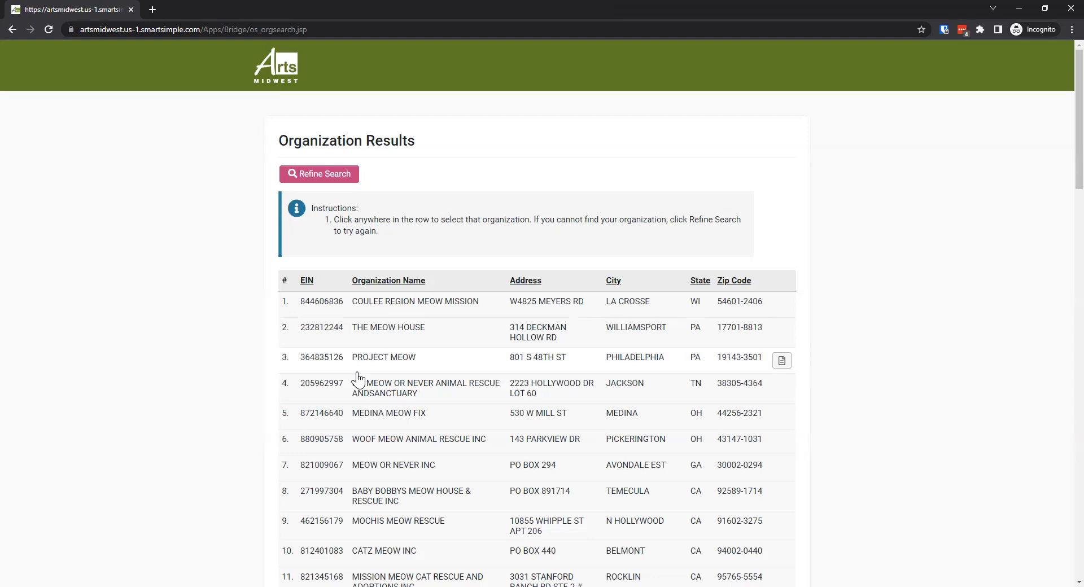
scroll(252, 386, "down", 1)
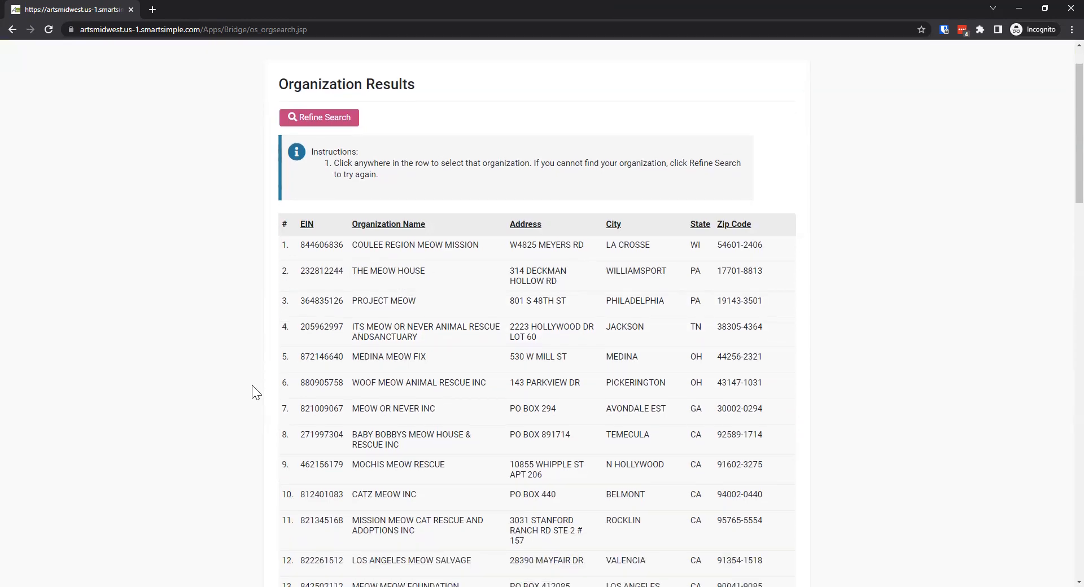
left_click(430, 497)
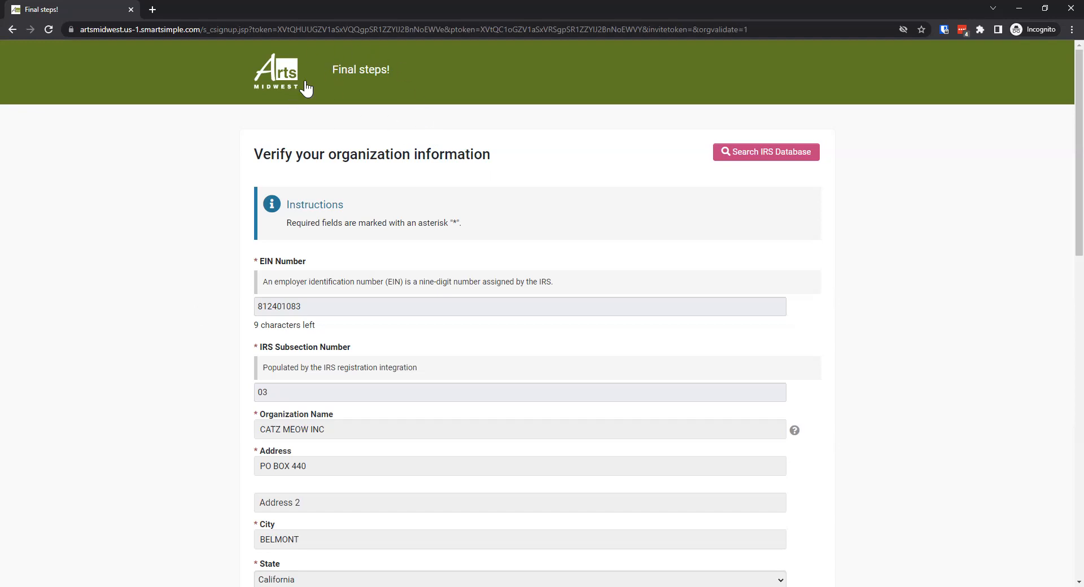
Review the prefilled organization details and the organization email, phone and website fields on the registration form
scroll(195, 306, "down", 1)
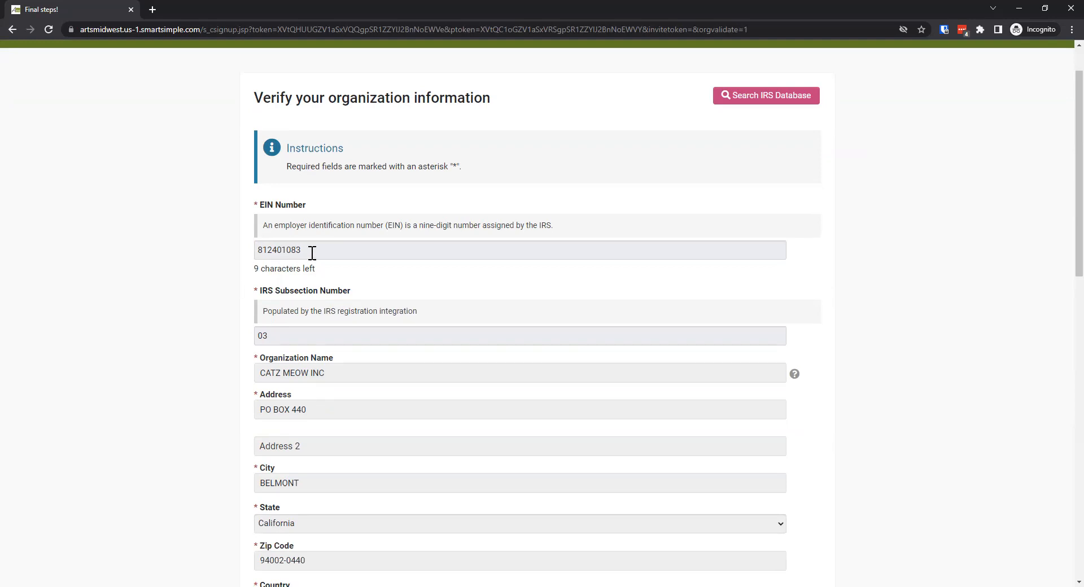
scroll(242, 292, "down", 3)
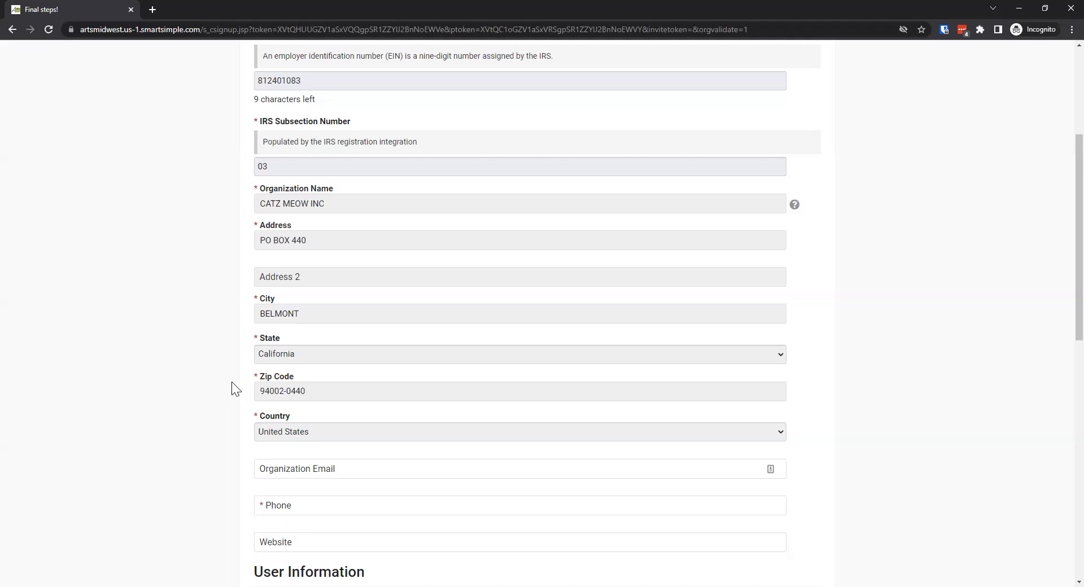
scroll(232, 381, "down", 1)
scroll(232, 379, "down", 1)
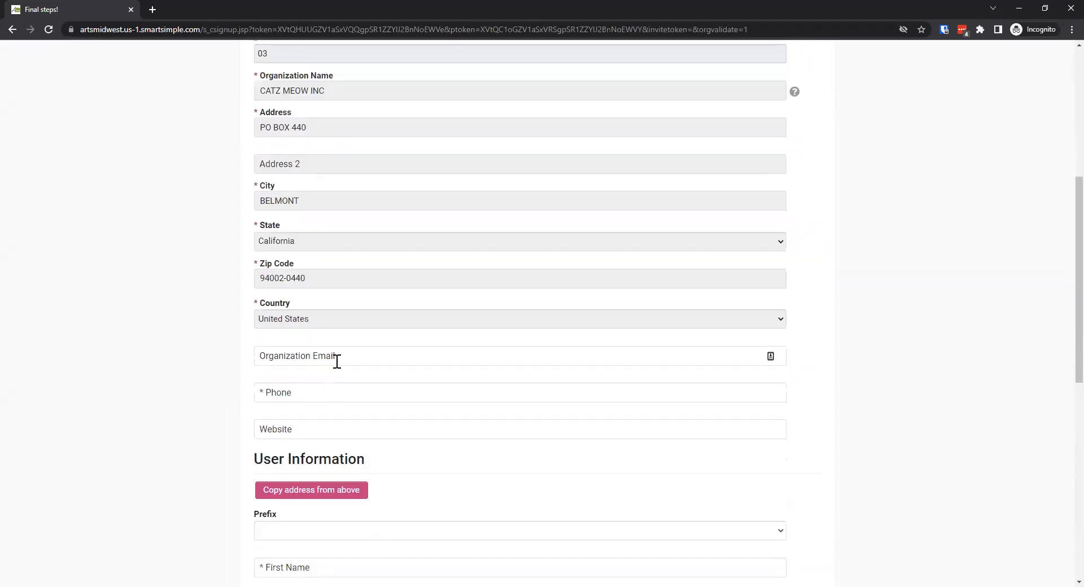
left_click(337, 361)
left_click(306, 398)
left_click(302, 354)
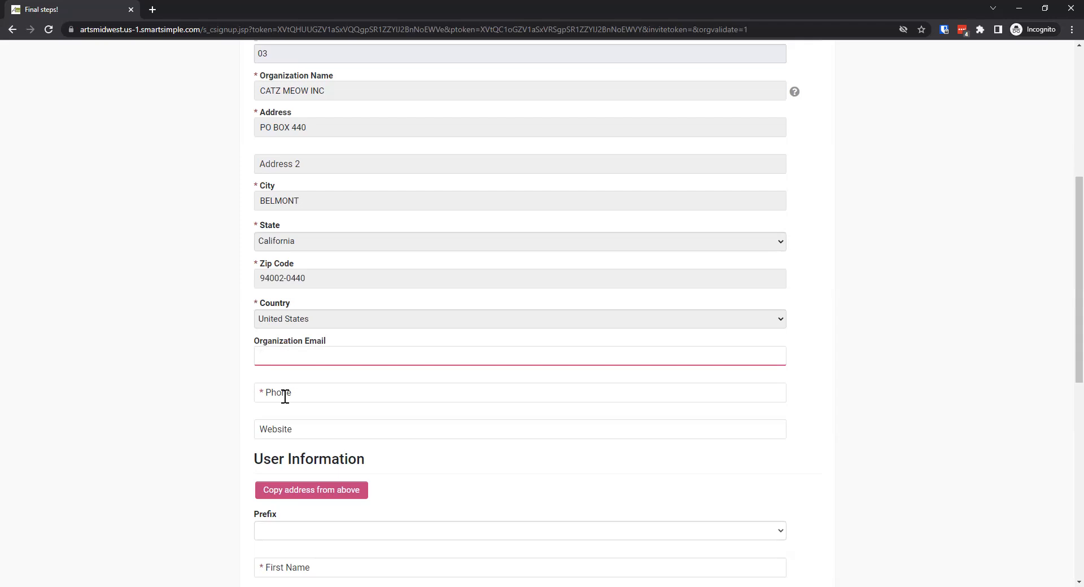
scroll(199, 416, "down", 3)
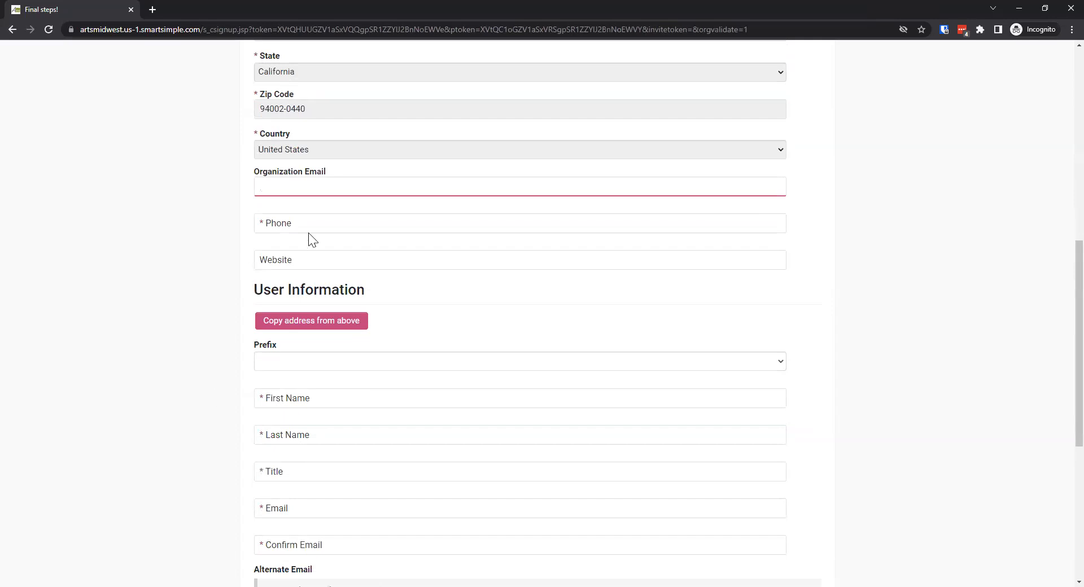
scroll(310, 303, "up", 4)
scroll(327, 300, "up", 3)
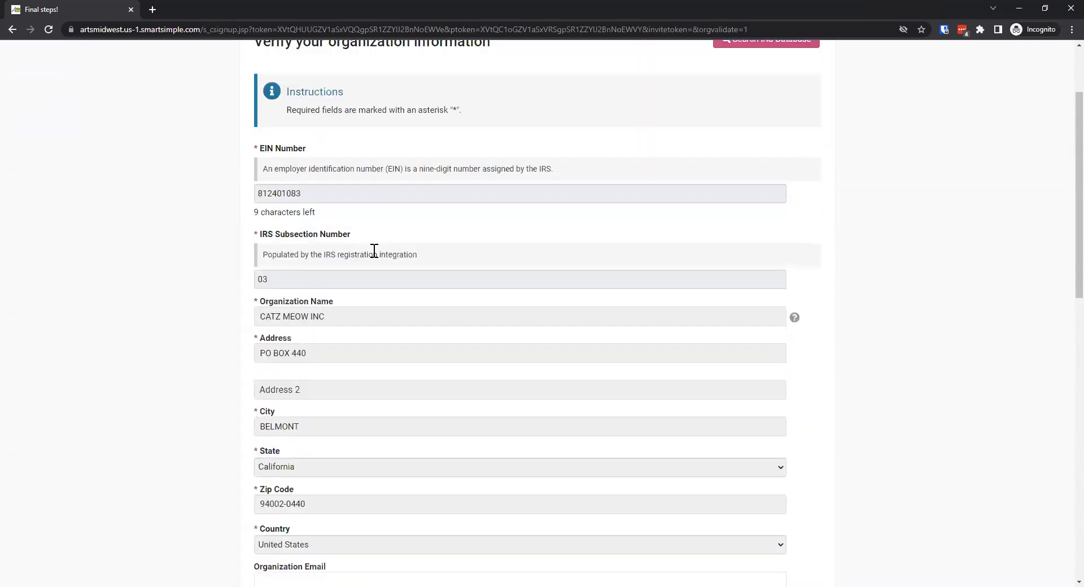
Copy the organization's address into the address fields of the User Information section
scroll(225, 320, "down", 4)
scroll(226, 328, "down", 5)
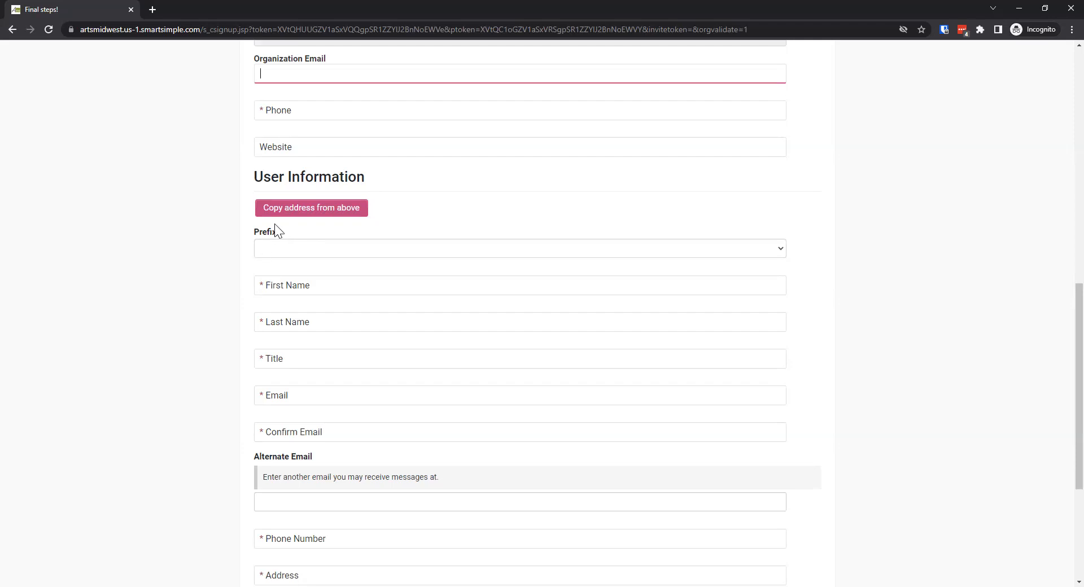
left_click(291, 214)
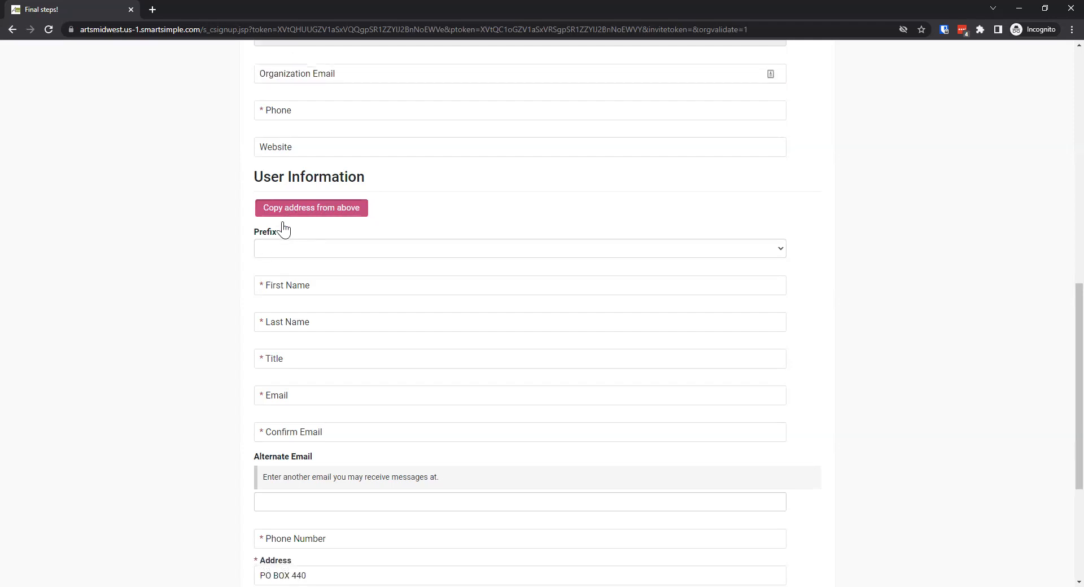
scroll(182, 344, "down", 2)
scroll(206, 454, "down", 2)
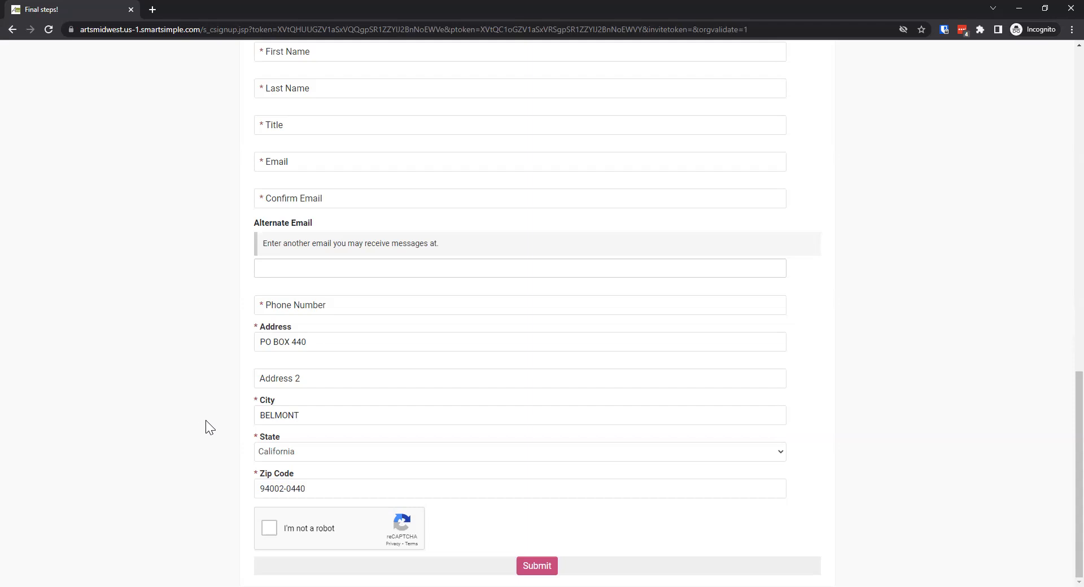
Set the user's prefix to Master and activate the First Name field
scroll(206, 423, "up", 2)
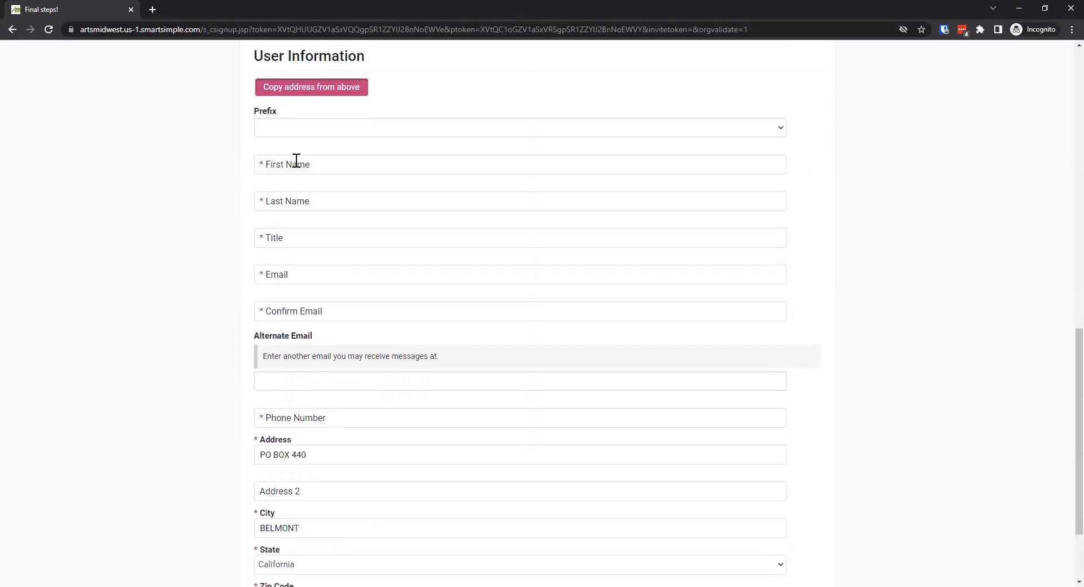
left_click(300, 136)
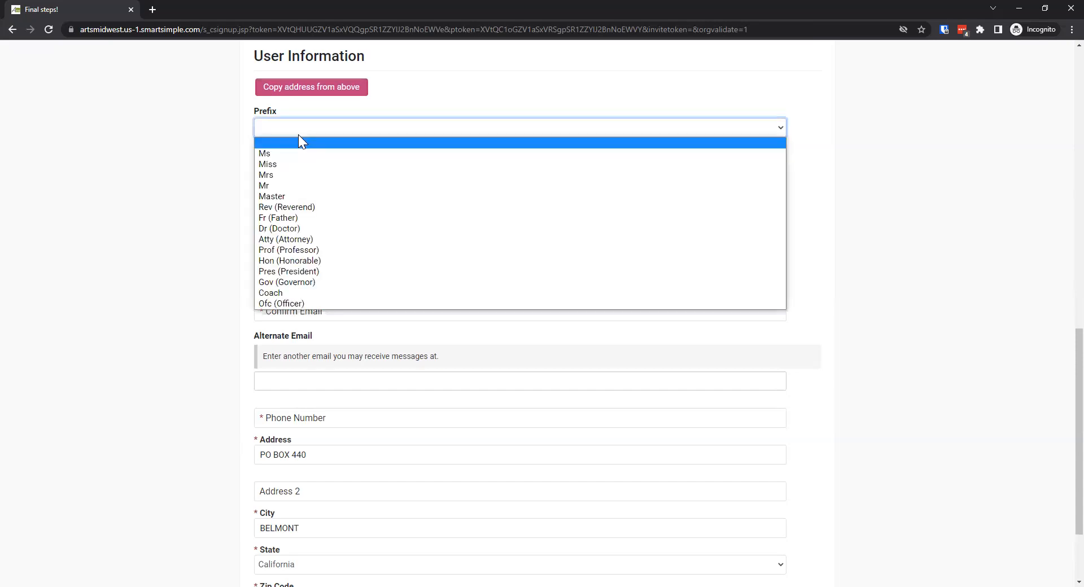
left_click(290, 195)
left_click(287, 172)
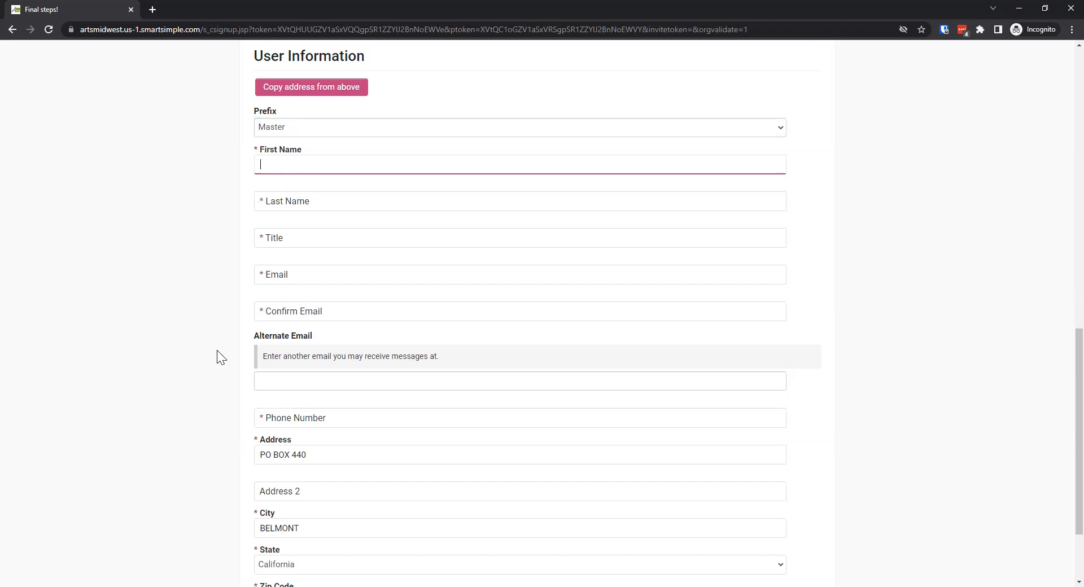
Complete the "I'm not a robot" check at the end of the registration form
scroll(219, 340, "down", 1)
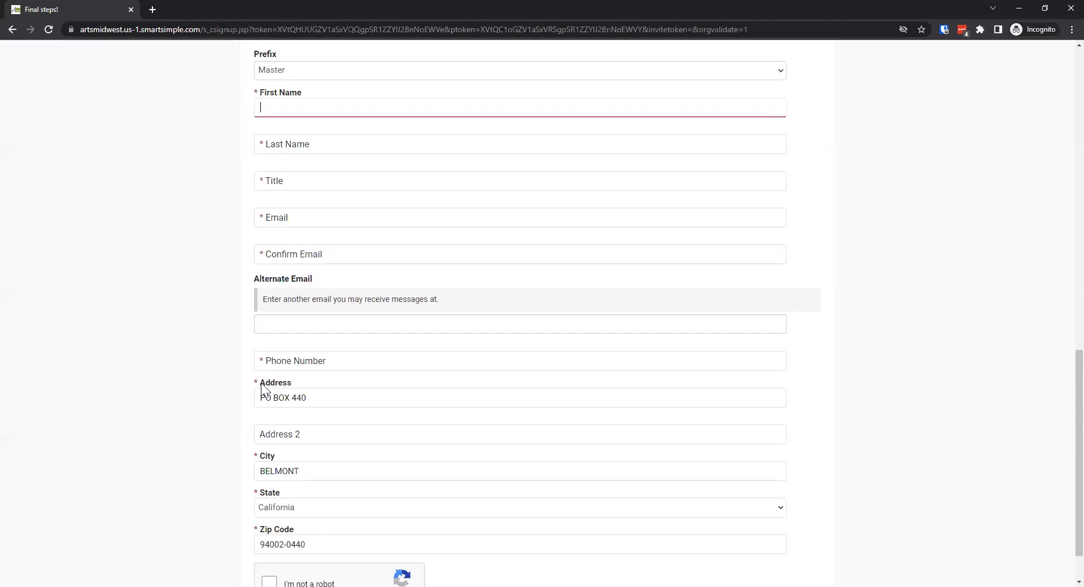
scroll(251, 382, "down", 1)
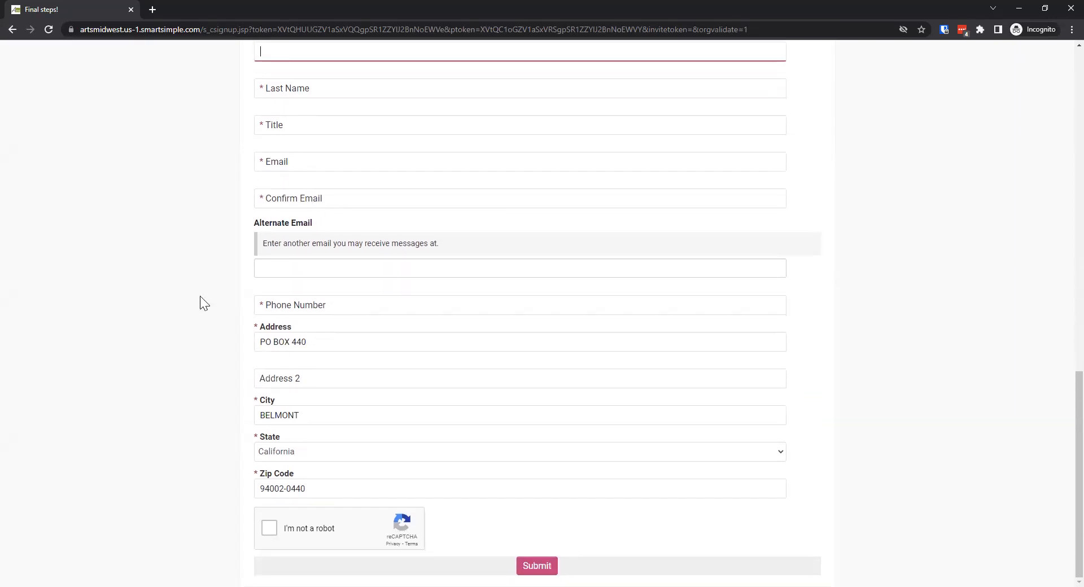
left_click(268, 530)
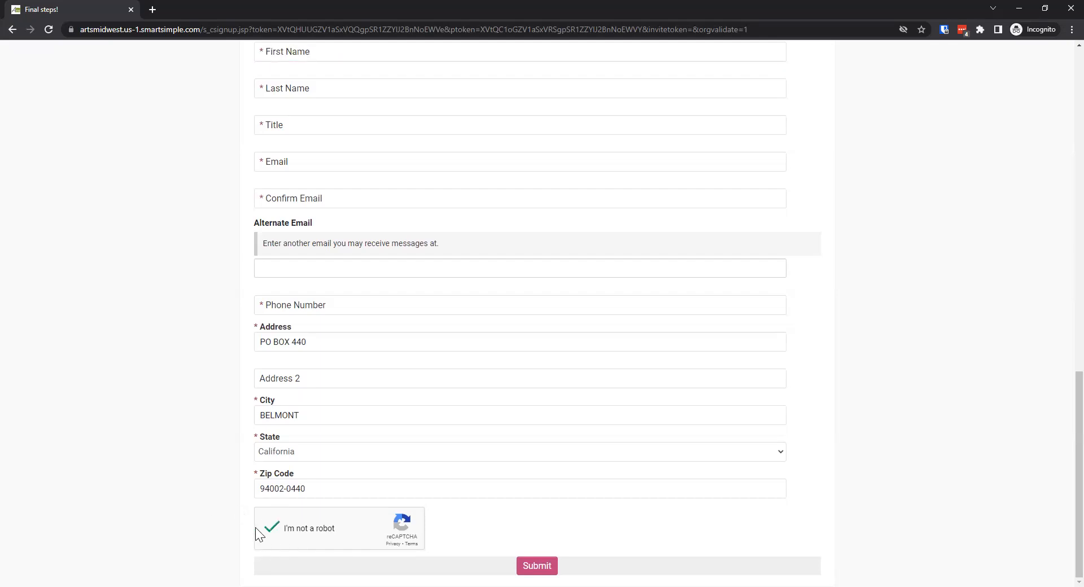